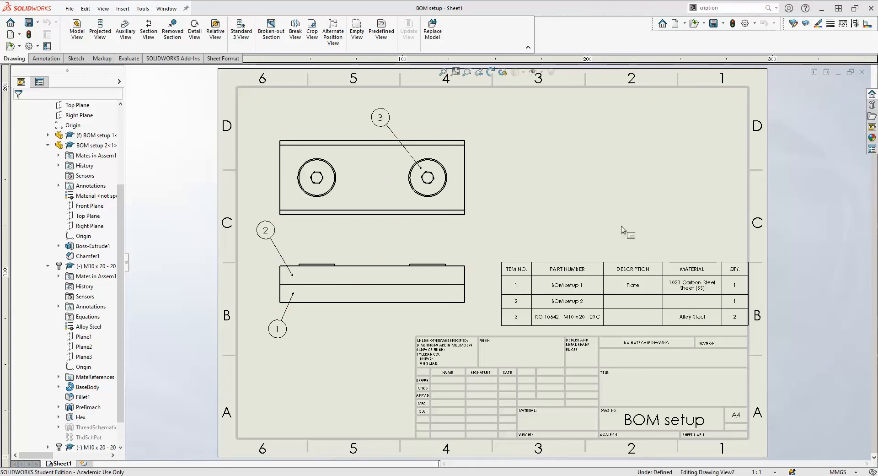
- Select the bill of materials table on the drawing sheet to reveal its column and row headers
click(573, 274)
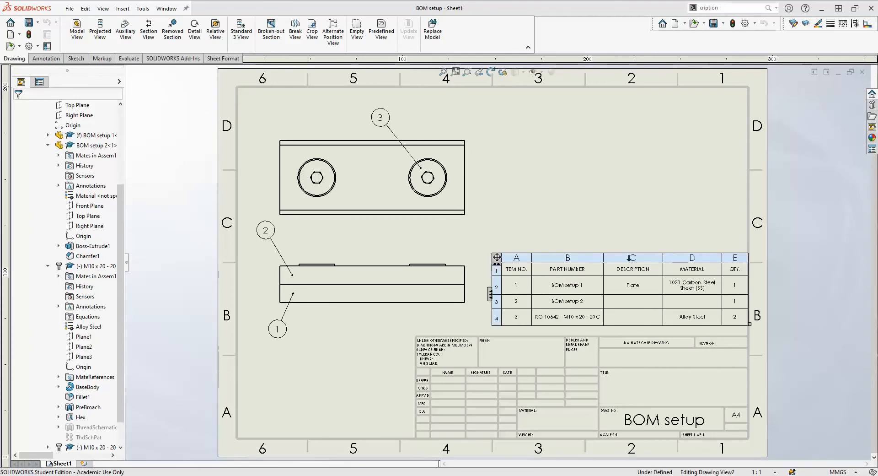
click(577, 255)
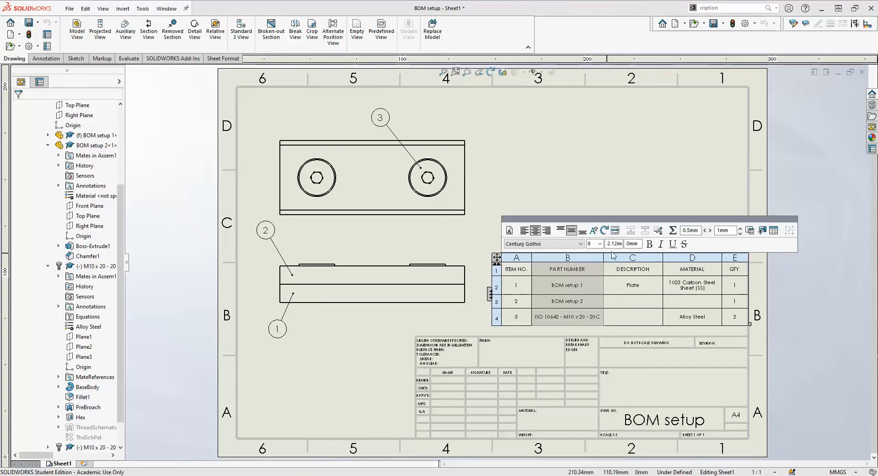
right_click(575, 257)
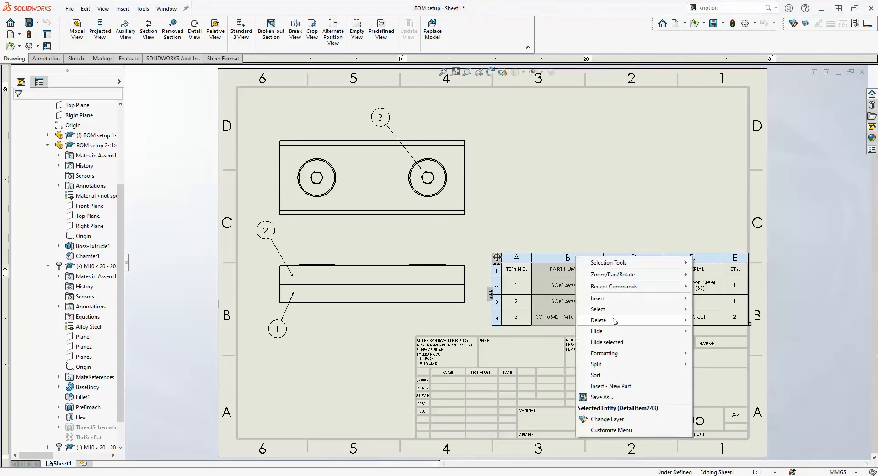
mouse_move(615, 322)
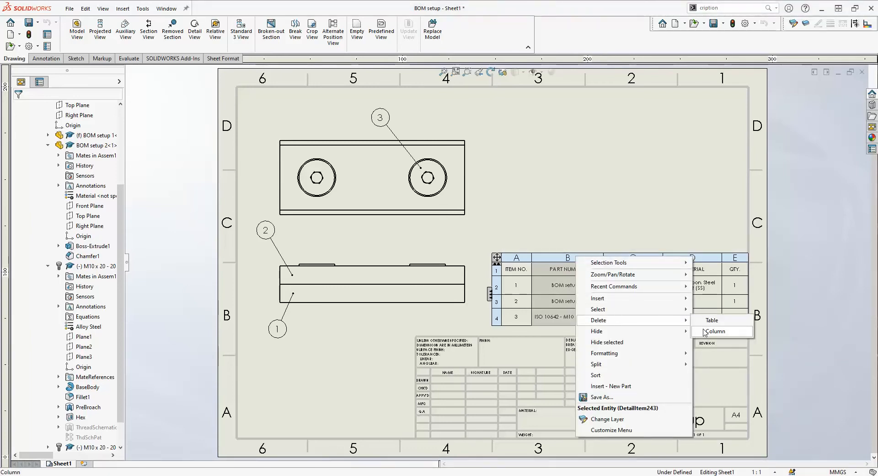
mouse_move(636, 302)
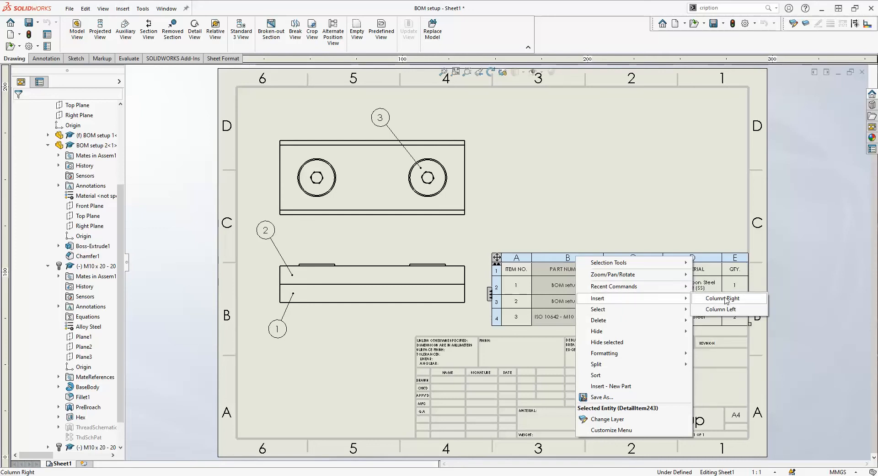
click(673, 220)
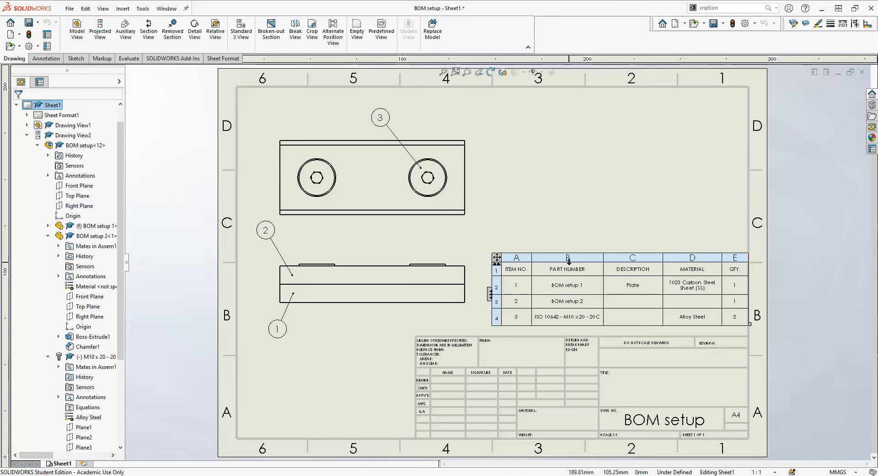
- Make BOM column B a custom-property column reading Part Number, e.g. BOM001
click(569, 259)
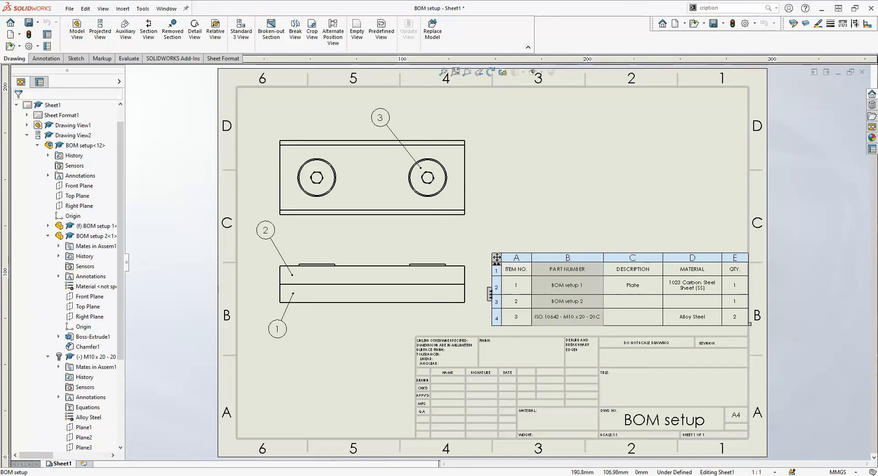
click(570, 258)
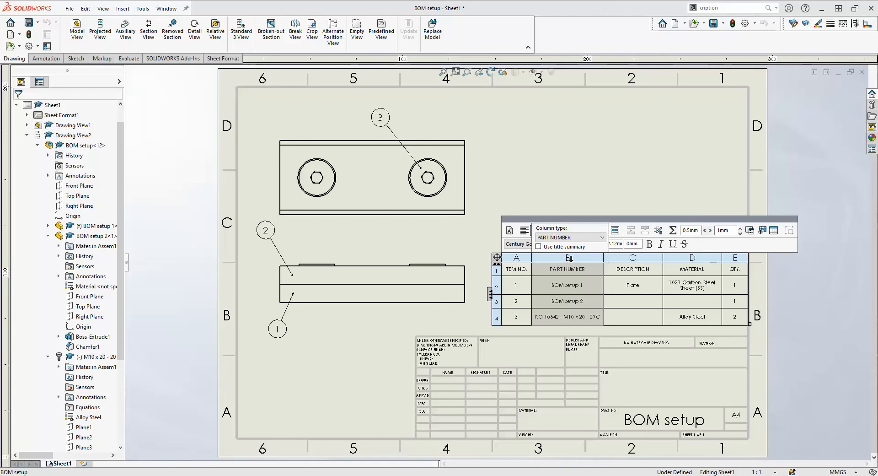
click(602, 238)
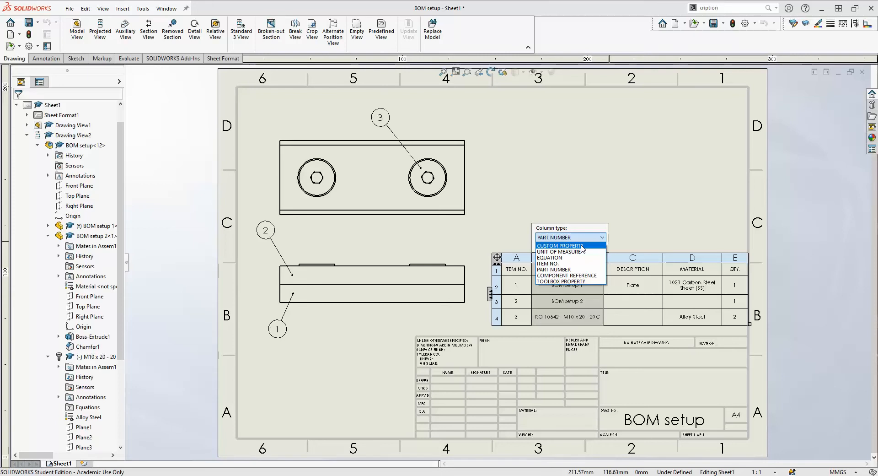
click(580, 246)
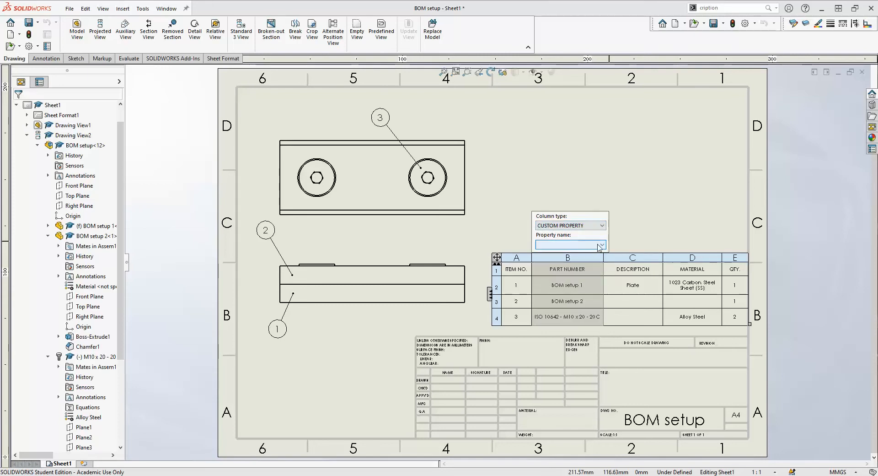
click(599, 246)
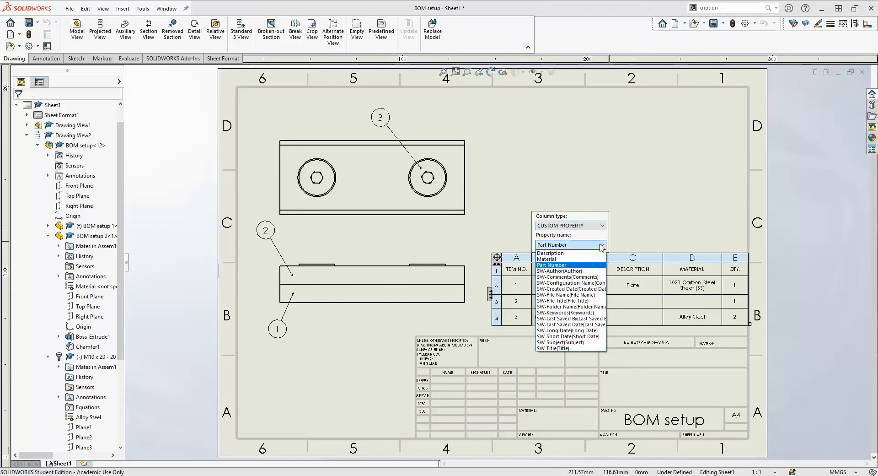
click(556, 265)
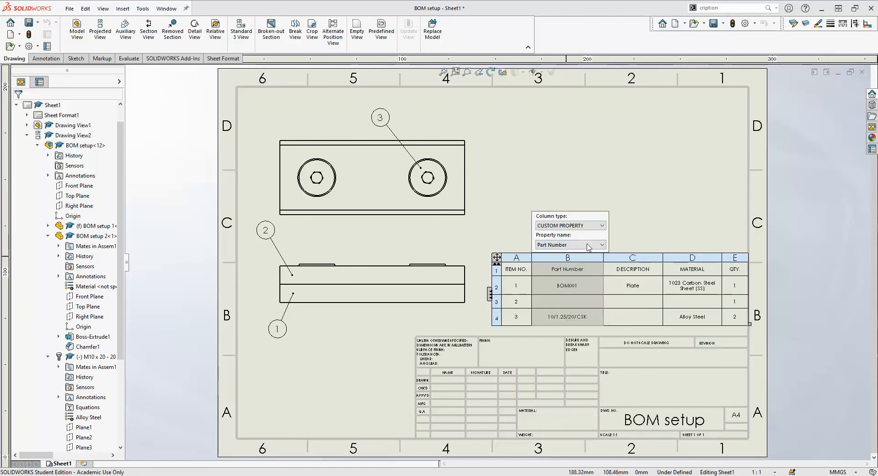
click(630, 237)
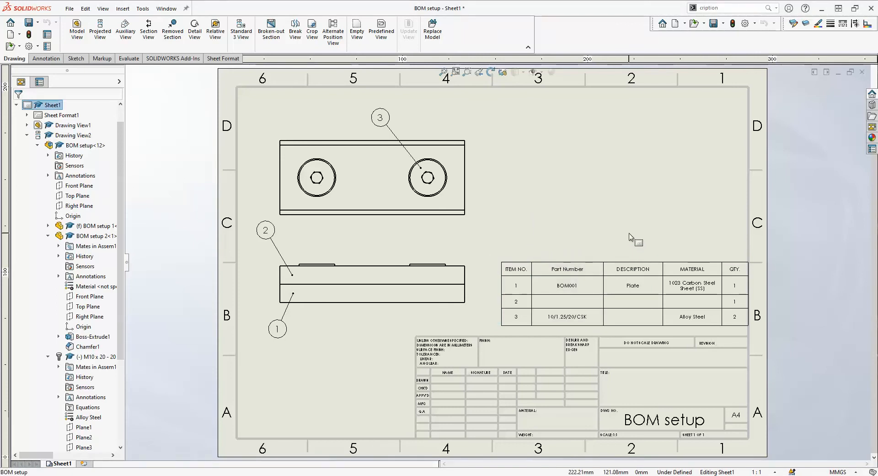
click(551, 277)
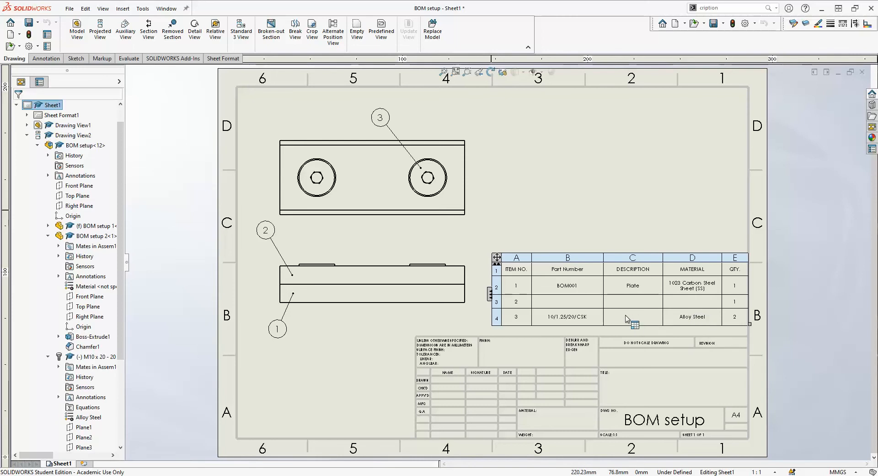
click(510, 231)
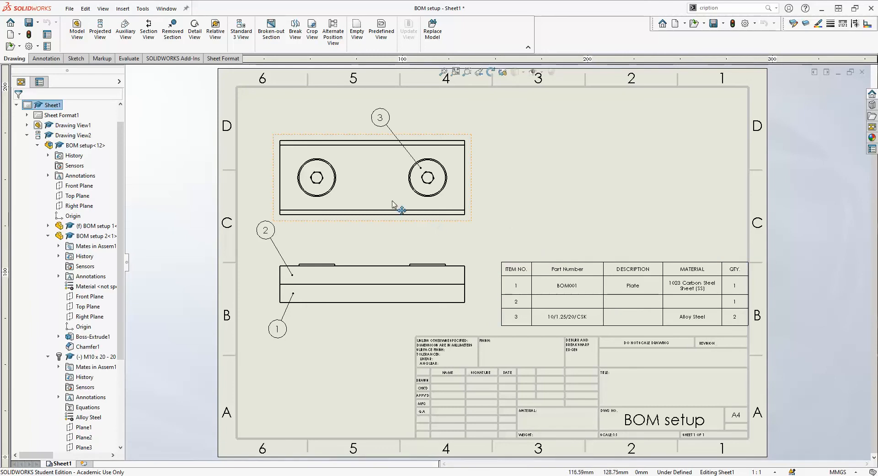
- Open the BOM setup 2 component as its own part
double_click(79, 238)
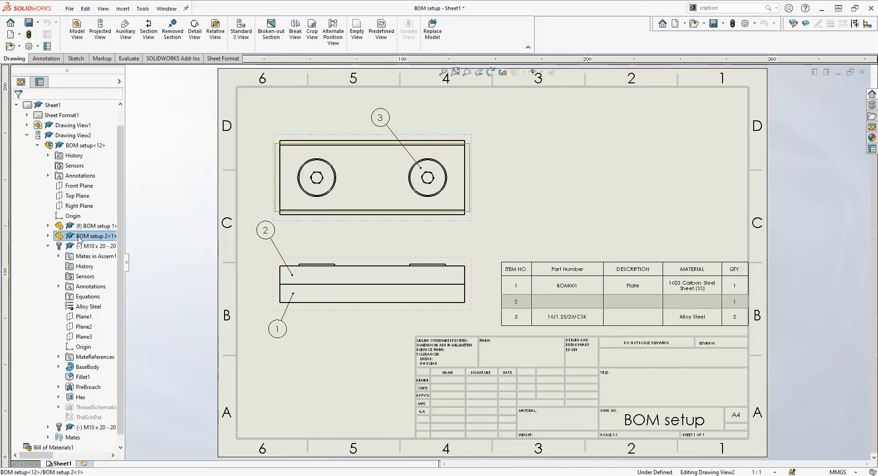
right_click(78, 237)
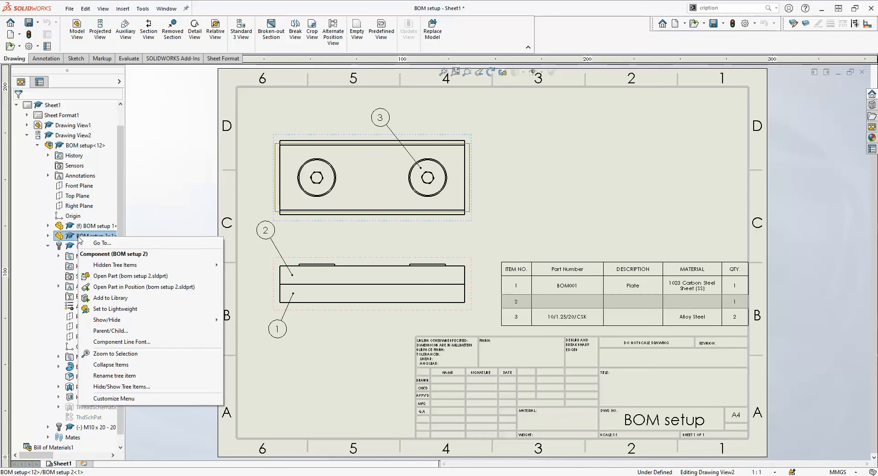
click(108, 277)
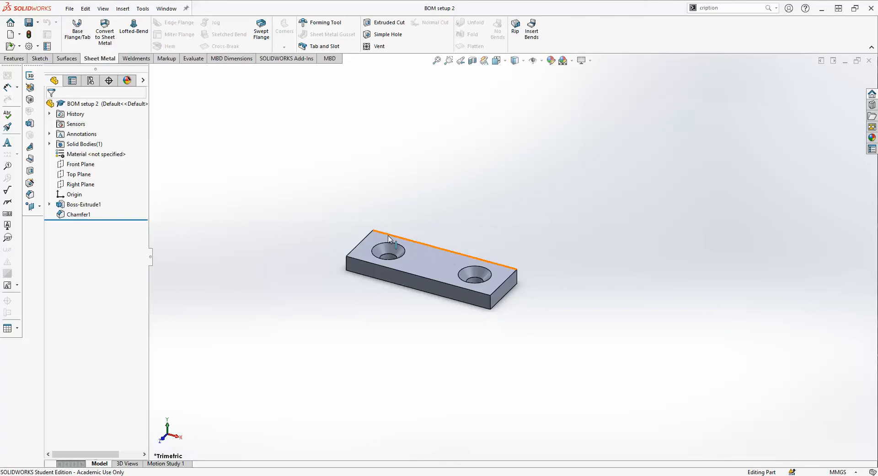
- Assign 1023 Carbon Steel Sheet (SS) as the plate's material
right_click(108, 156)
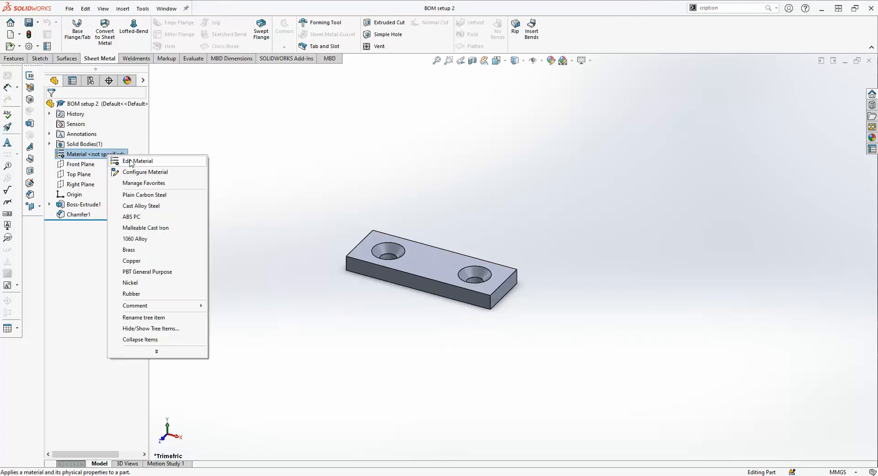
click(131, 164)
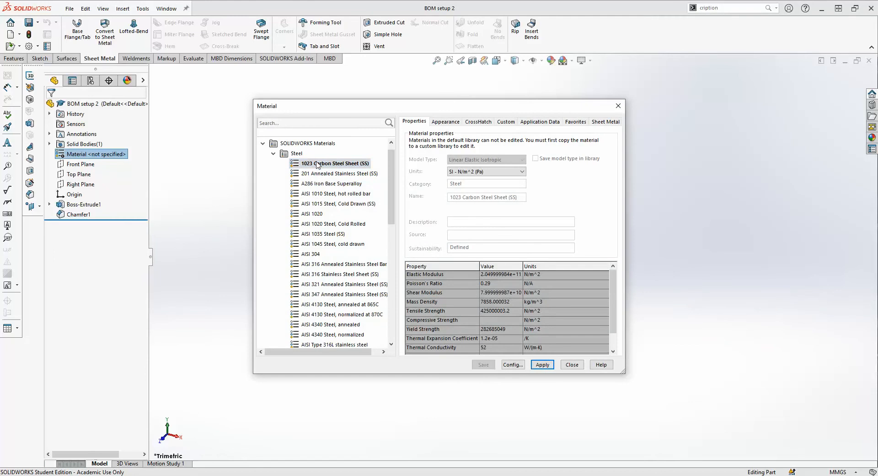
click(538, 366)
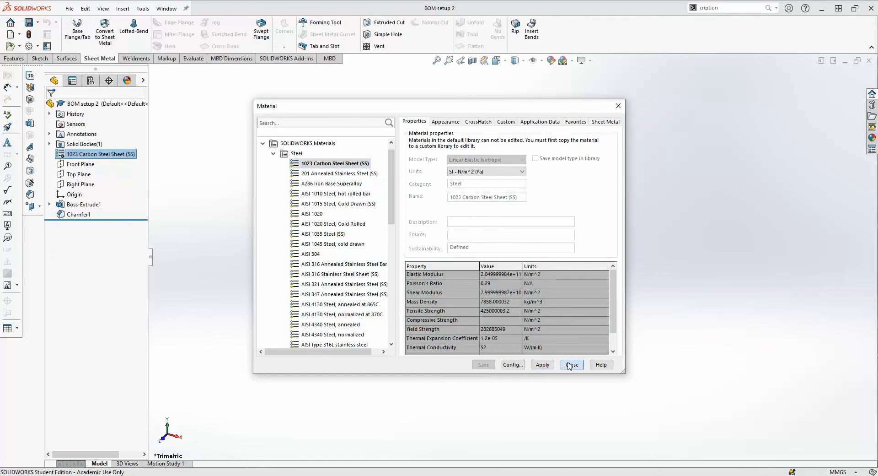
click(571, 365)
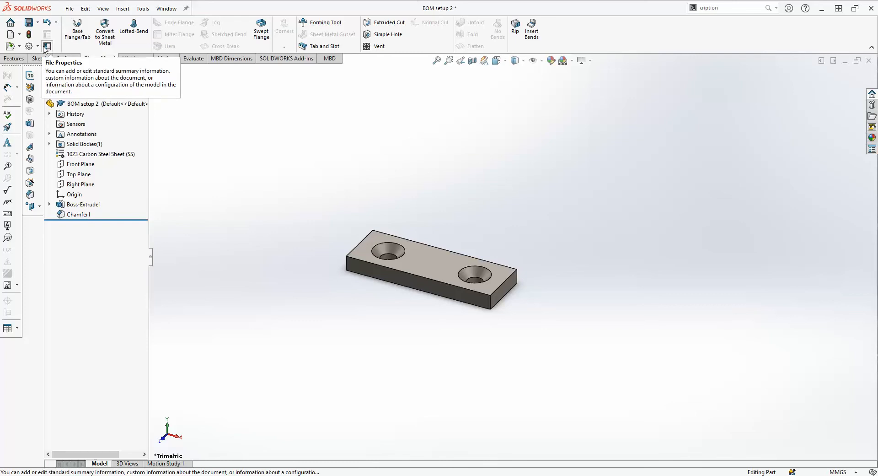
- In the part's custom properties, add a Text property Part Number with value BOM002
click(69, 9)
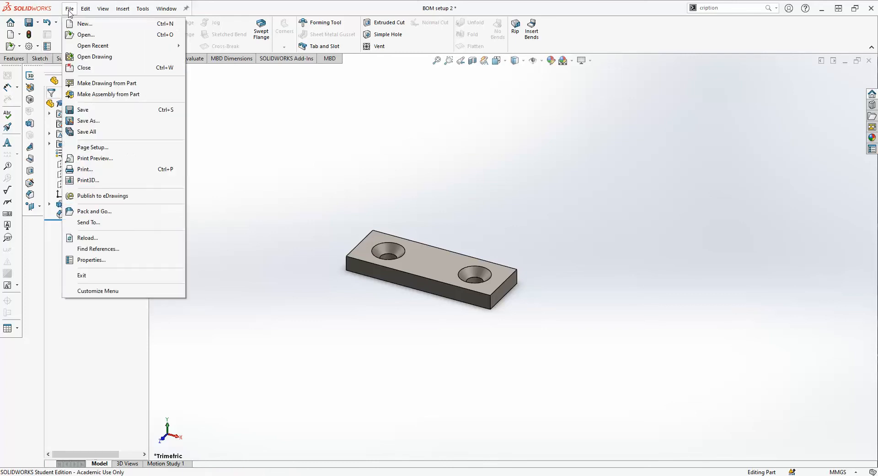
click(86, 260)
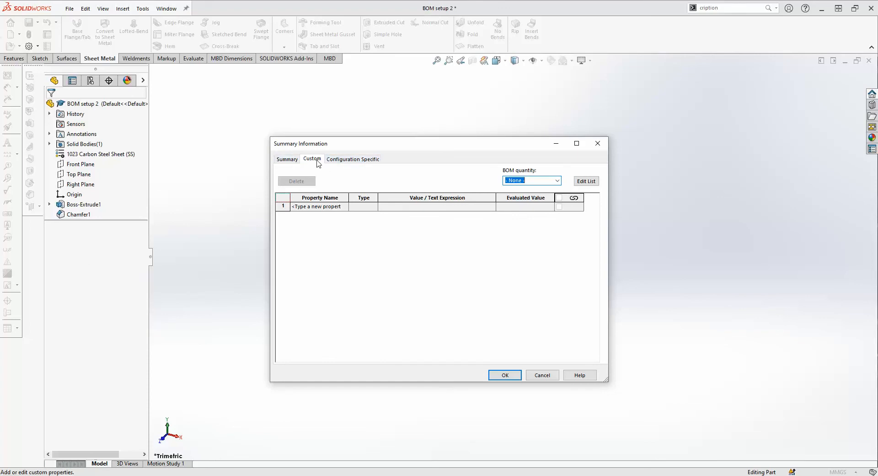
click(305, 207)
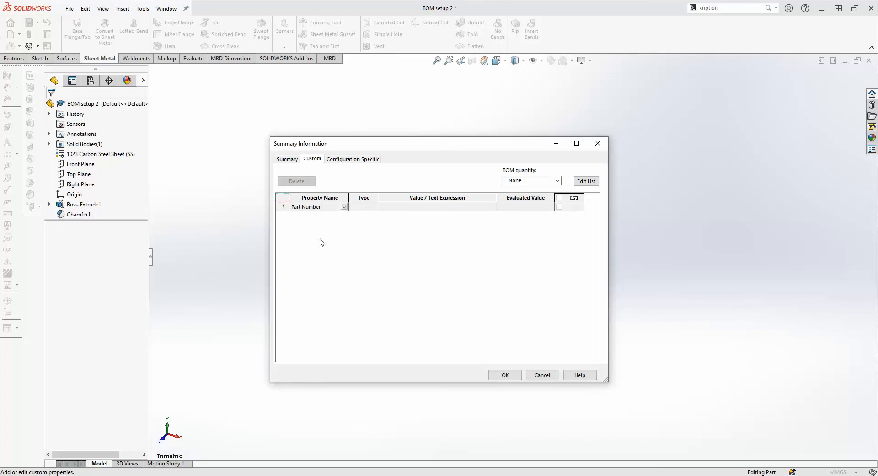
click(359, 212)
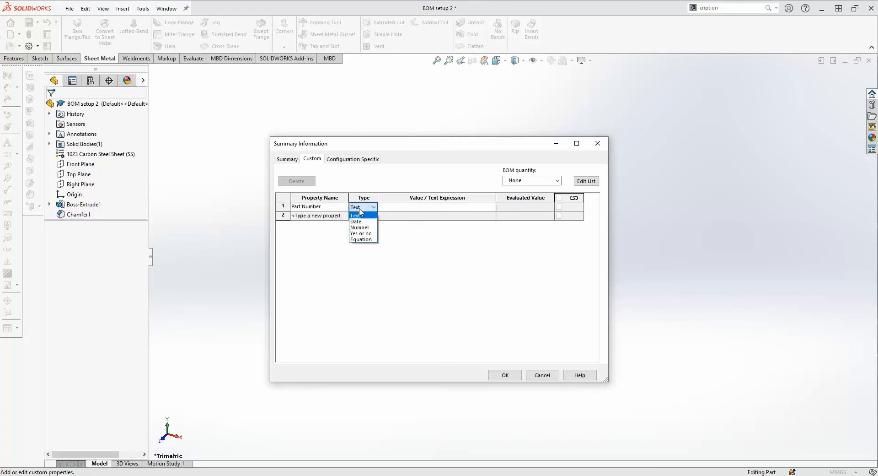
click(366, 215)
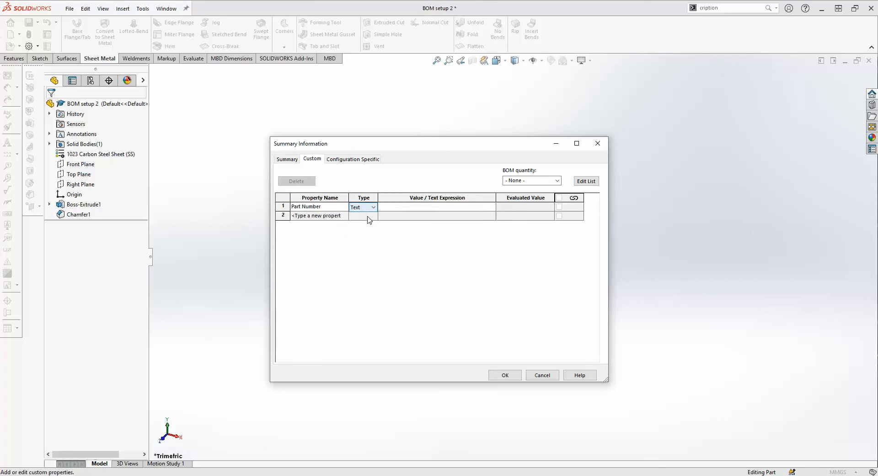
click(361, 219)
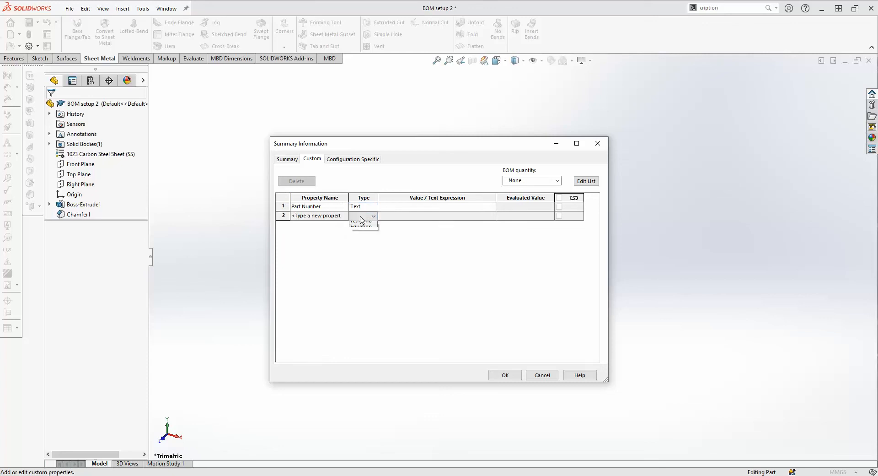
click(386, 206)
click(387, 205)
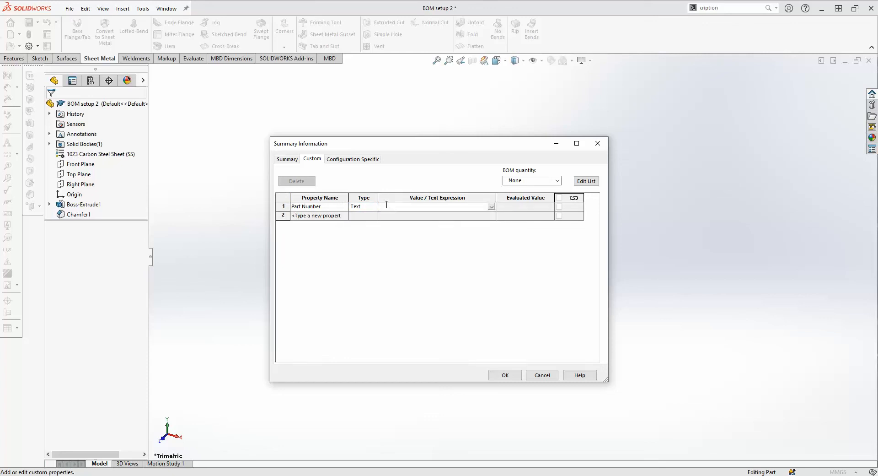
text(BOM002)
- Add a Text Description property 'Top Plate' and start a third property named Material
click(326, 215)
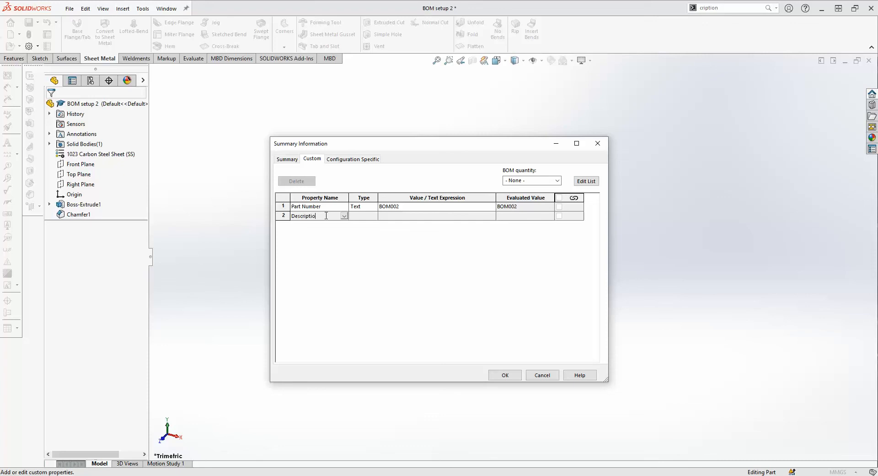
click(362, 216)
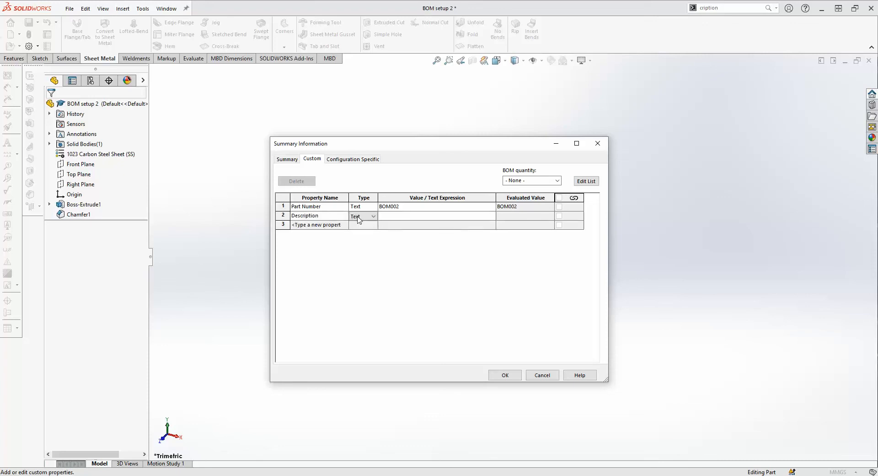
click(361, 225)
click(397, 216)
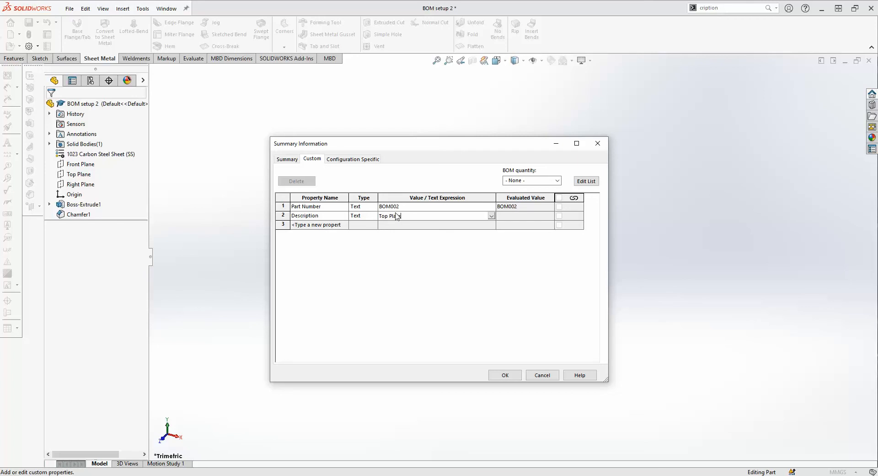
text(Top Plate)
click(321, 225)
text(Material)
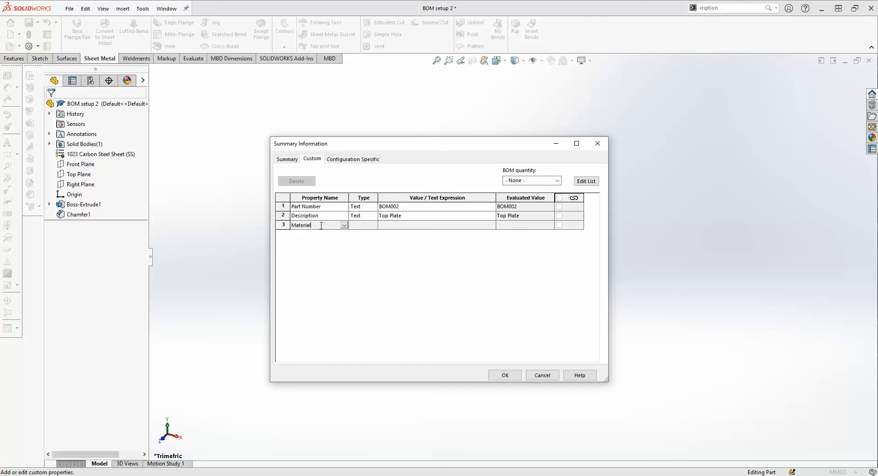
- Link the Text Material property to the part's material, 1023 Carbon Steel Sheet, and accept
click(366, 226)
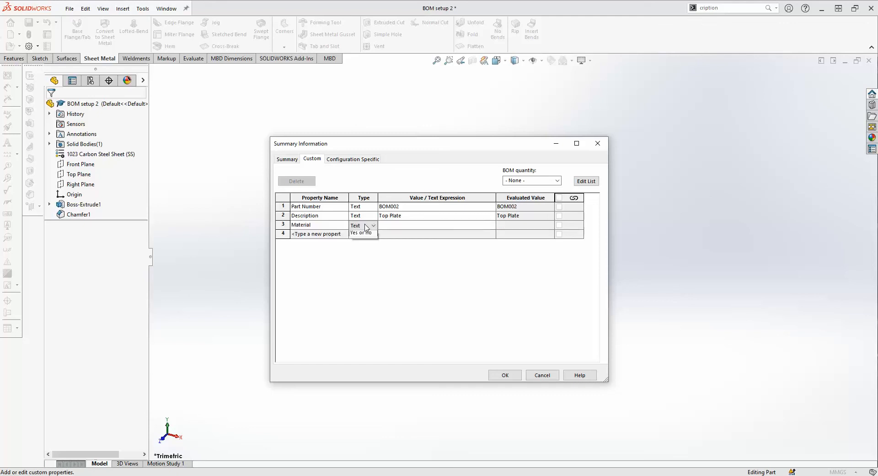
click(366, 226)
click(366, 227)
click(404, 226)
click(492, 225)
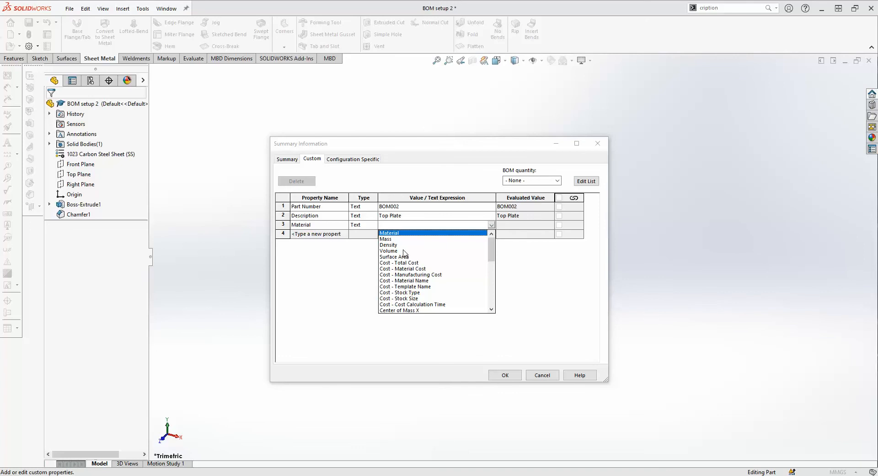
click(404, 233)
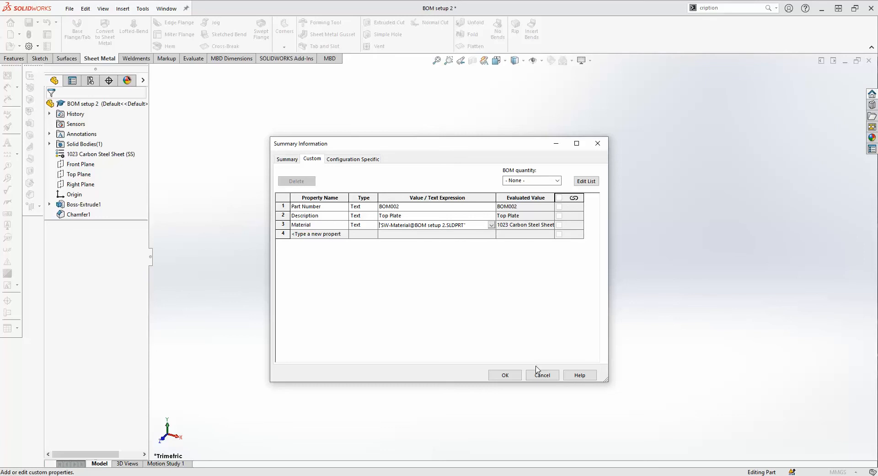
click(505, 375)
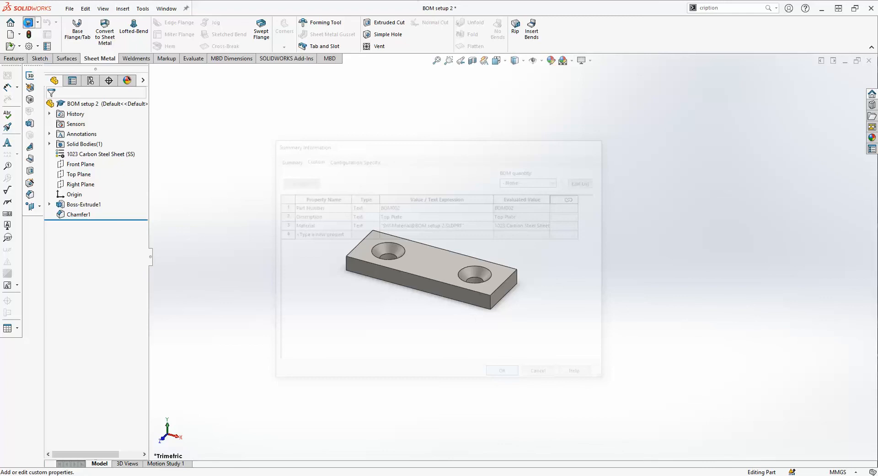
- Save and close the plate part, dismissing the drawing update notice
click(28, 22)
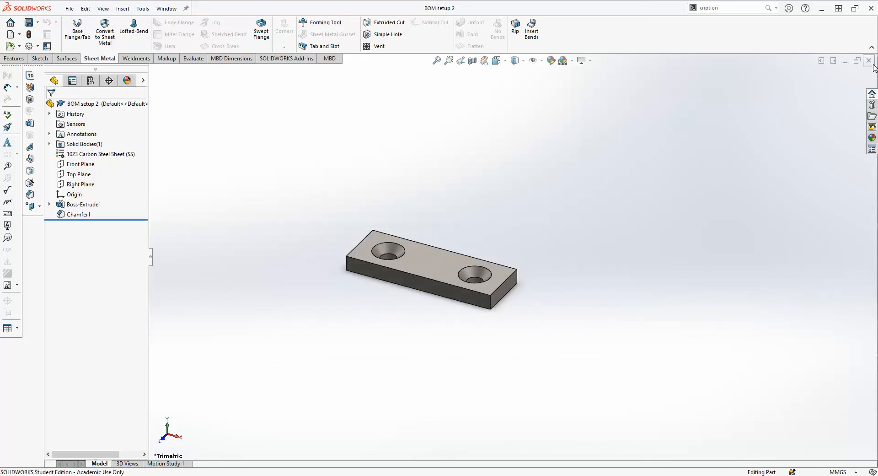
click(868, 61)
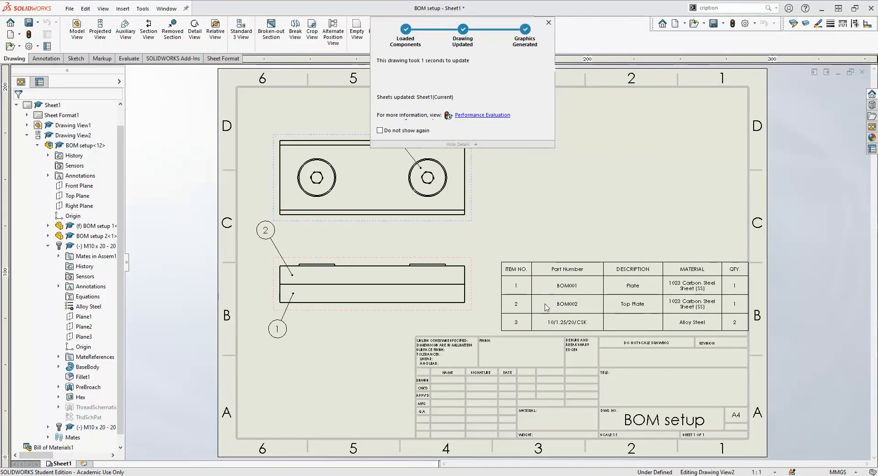
click(531, 308)
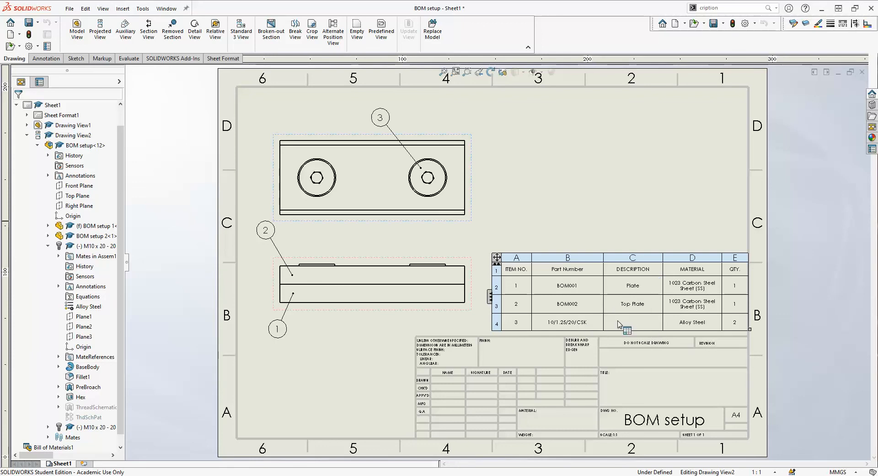
- Open the M10 x 20 countersunk screw as its own part and show its custom properties
right_click(87, 429)
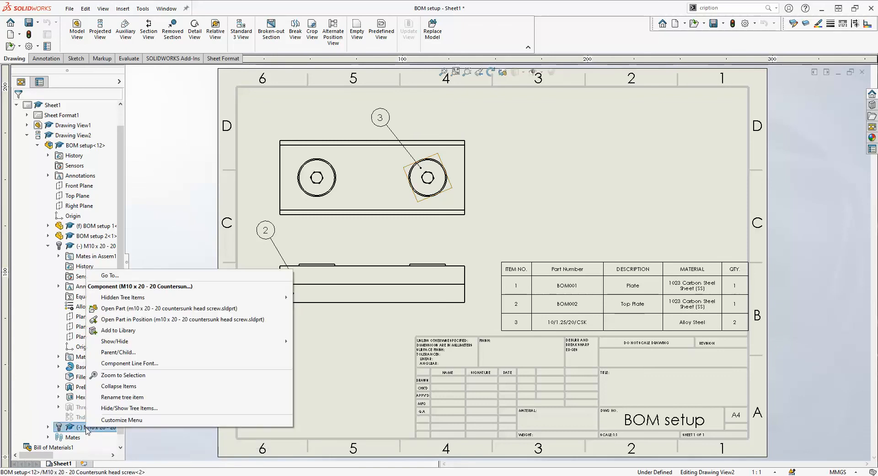
click(123, 310)
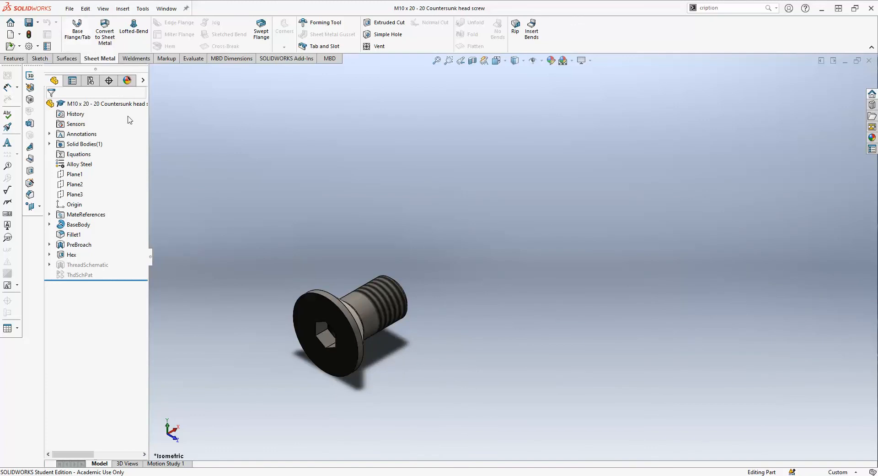
click(47, 46)
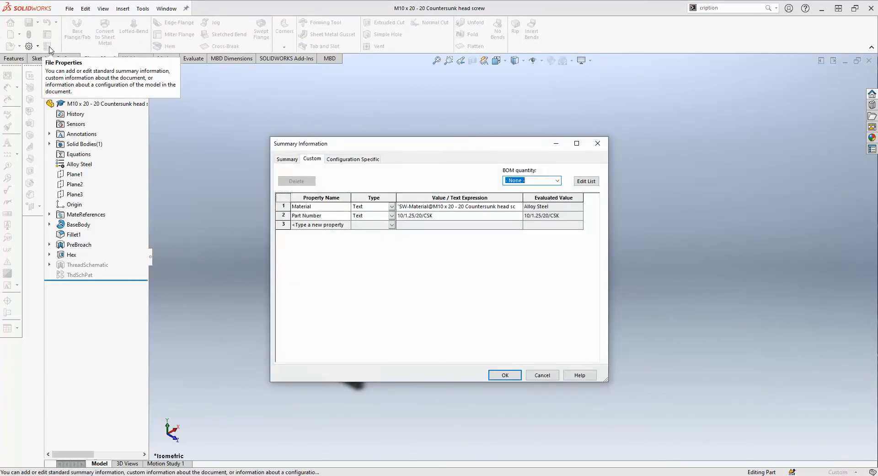
- Add a Text Description property 'M10 x 1.25 Hex Head CSK Screw' to the screw
click(346, 225)
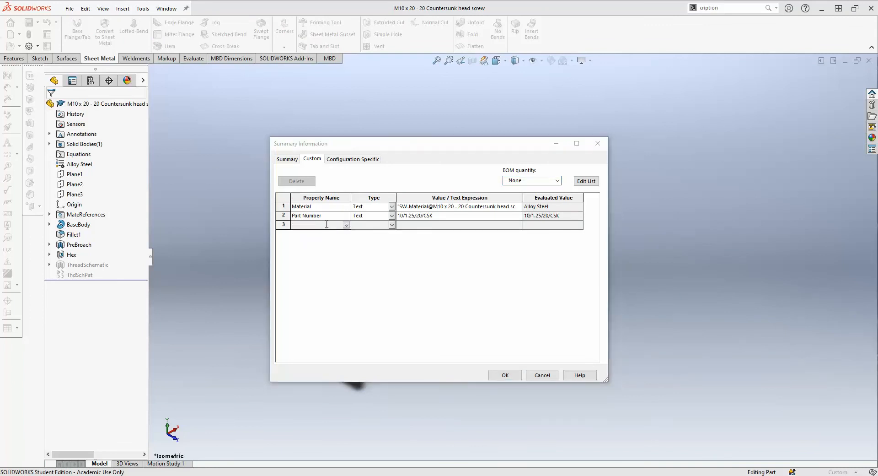
text(Descrip)
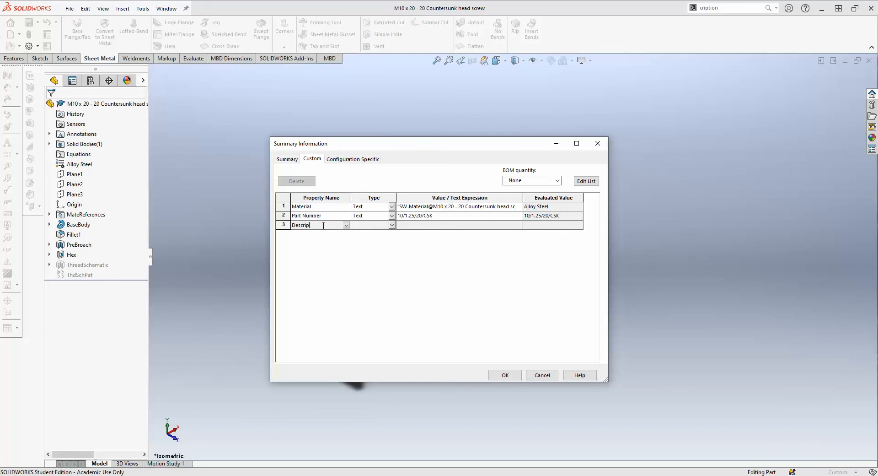
text(tion)
click(392, 224)
click(378, 231)
click(408, 226)
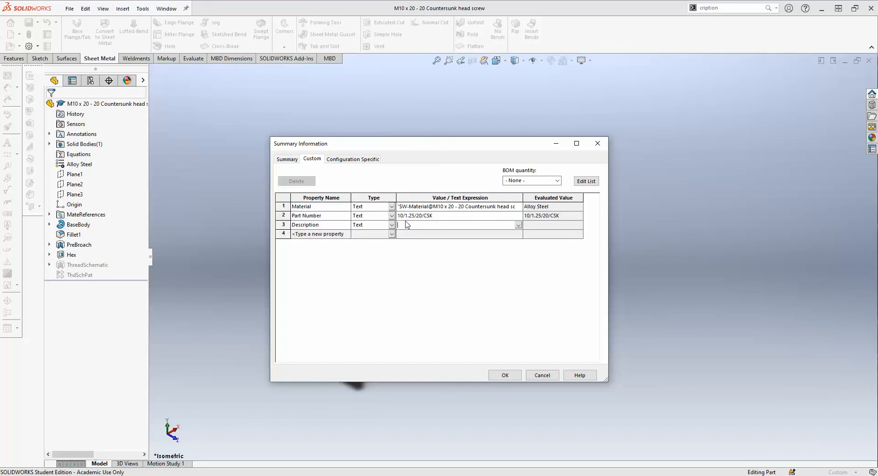
text(M10 x 1.25)
text(Hex Head CSK Screw)
- Accept the properties, then save and close the screw part
click(515, 374)
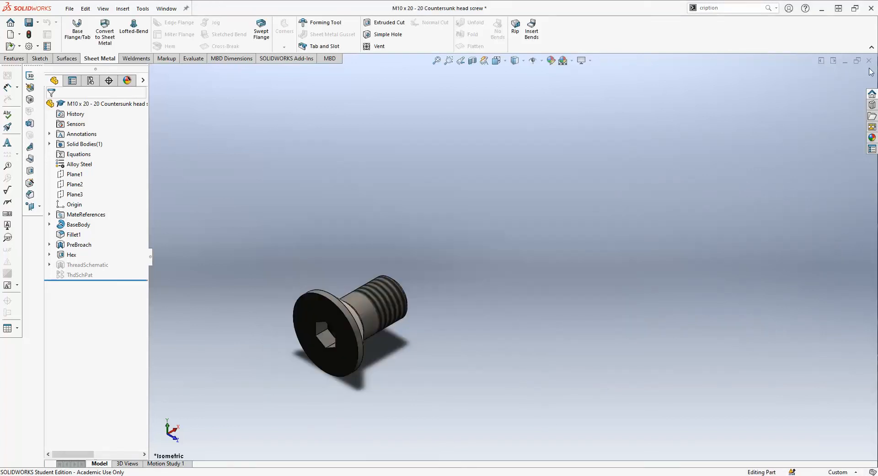
click(28, 22)
click(871, 61)
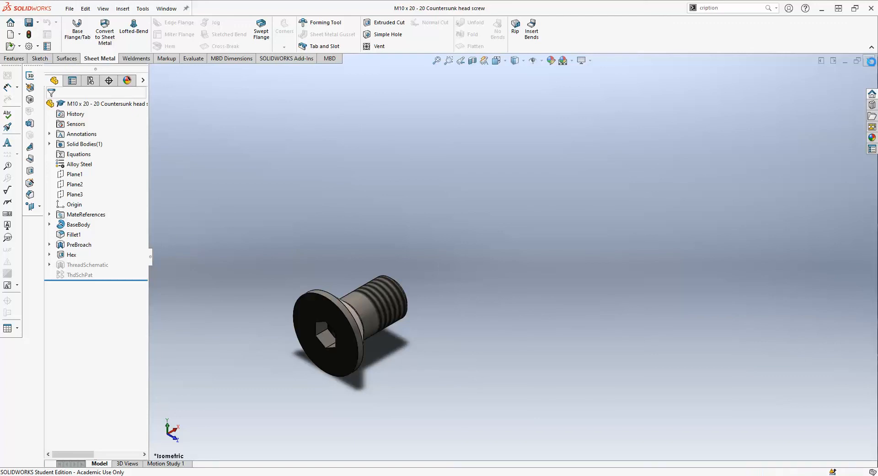